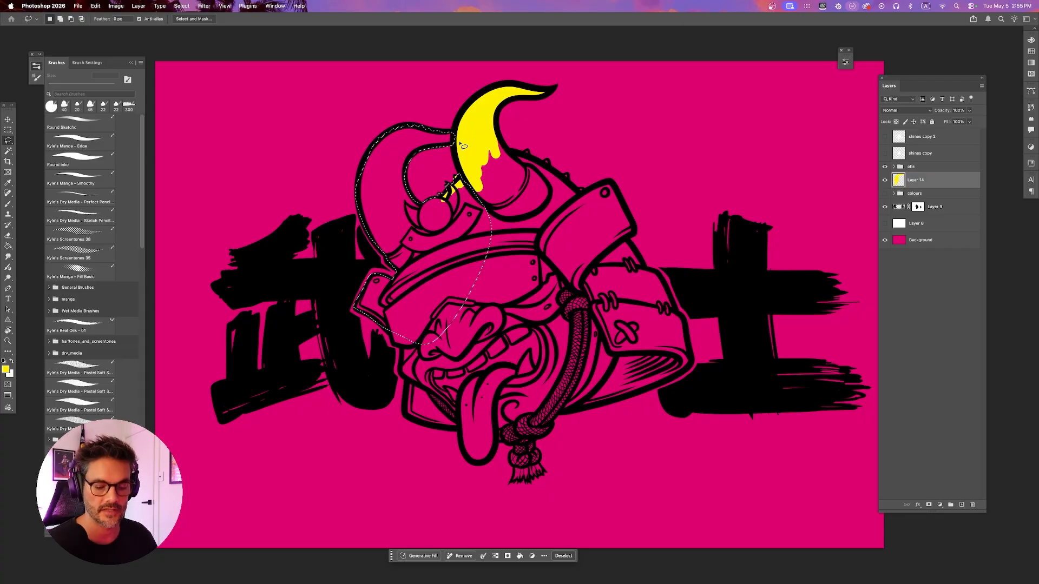
Fill the lassoed area covering the back horn, crest and front of the helmet with yellow, and clear the selection.
key(alt)
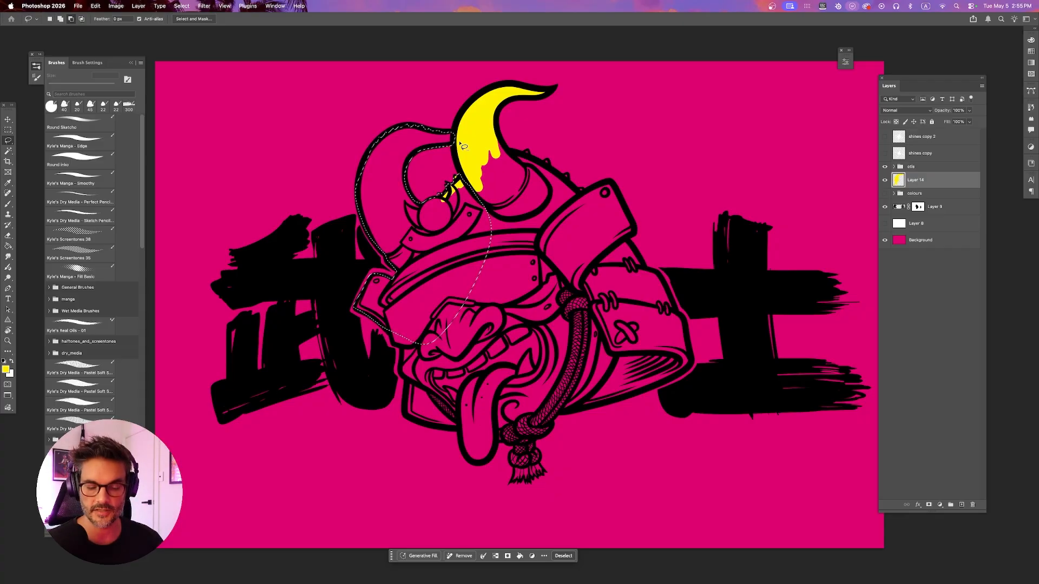
key(alt+BackSpace)
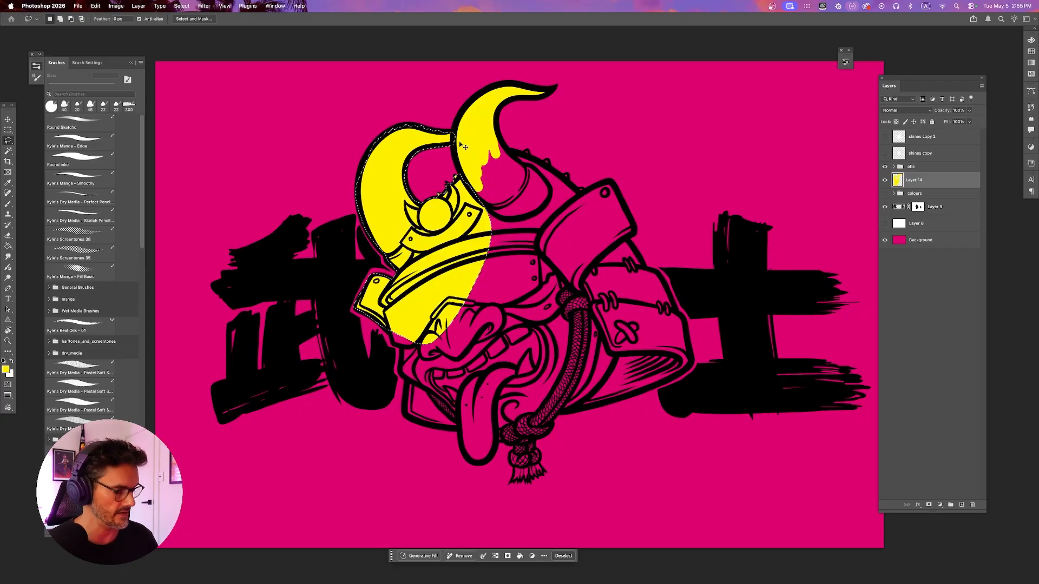
key(super+d)
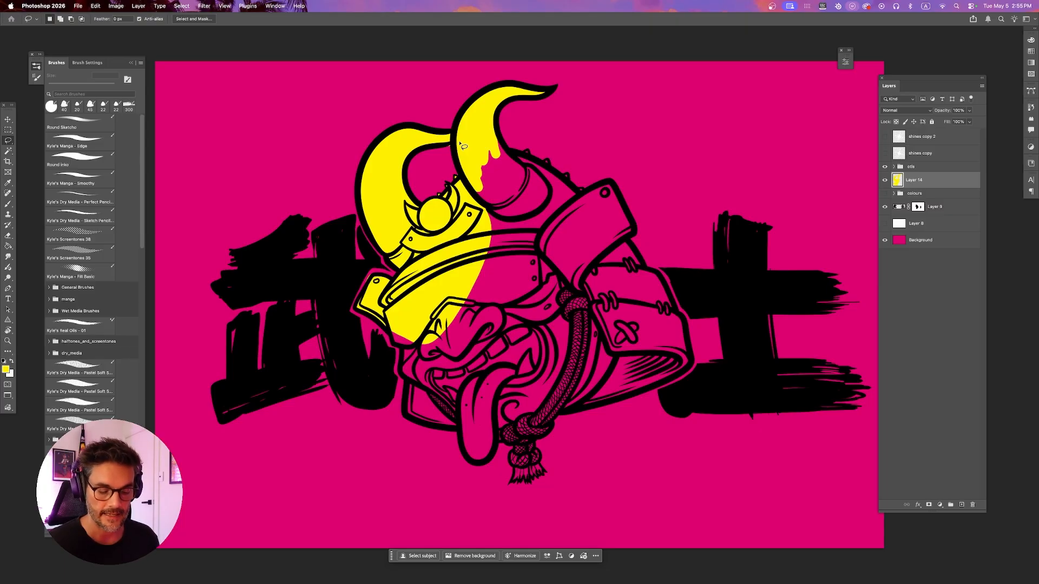
Lasso around the remaining parts of the samurai head, fill them with yellow, and clear the selection.
mouse_move(391, 330)
mouse_down()
mouse_move(407, 415)
mouse_move(455, 429)
mouse_move(476, 464)
mouse_move(500, 442)
mouse_move(545, 438)
mouse_move(560, 415)
mouse_move(672, 379)
mouse_move(694, 357)
mouse_move(664, 281)
mouse_move(626, 243)
mouse_move(635, 236)
mouse_move(616, 187)
mouse_move(586, 195)
mouse_move(496, 137)
mouse_move(473, 158)
mouse_move(471, 192)
mouse_move(446, 235)
mouse_move(378, 297)
mouse_move(387, 323)
mouse_up()
key(Delete)
key(alt+BackSpace)
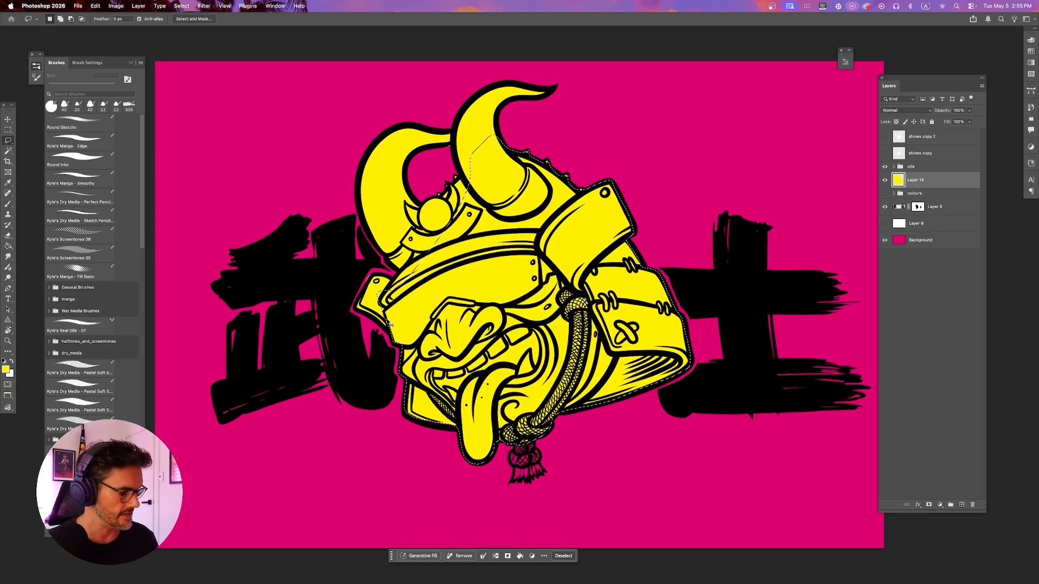
key(ctrl+d)
Examine the yellow fill's edge at the helmet's small side flap, lassoing its outer corner and clearing the selection.
scroll(398, 346, up, 8)
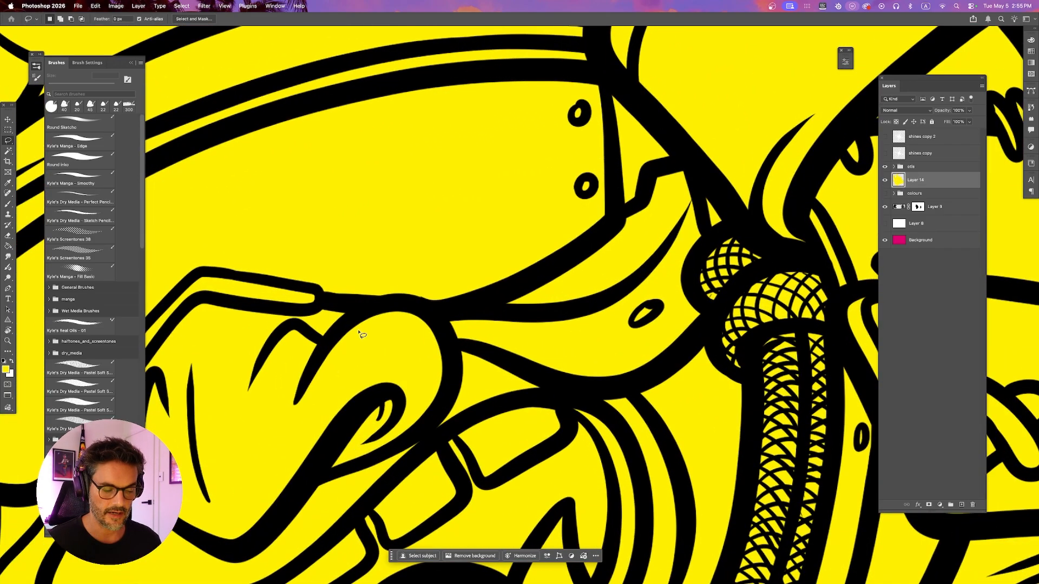
mouse_move(409, 329)
mouse_down()
mouse_move(834, 343)
mouse_move(421, 384)
mouse_move(679, 403)
mouse_up()
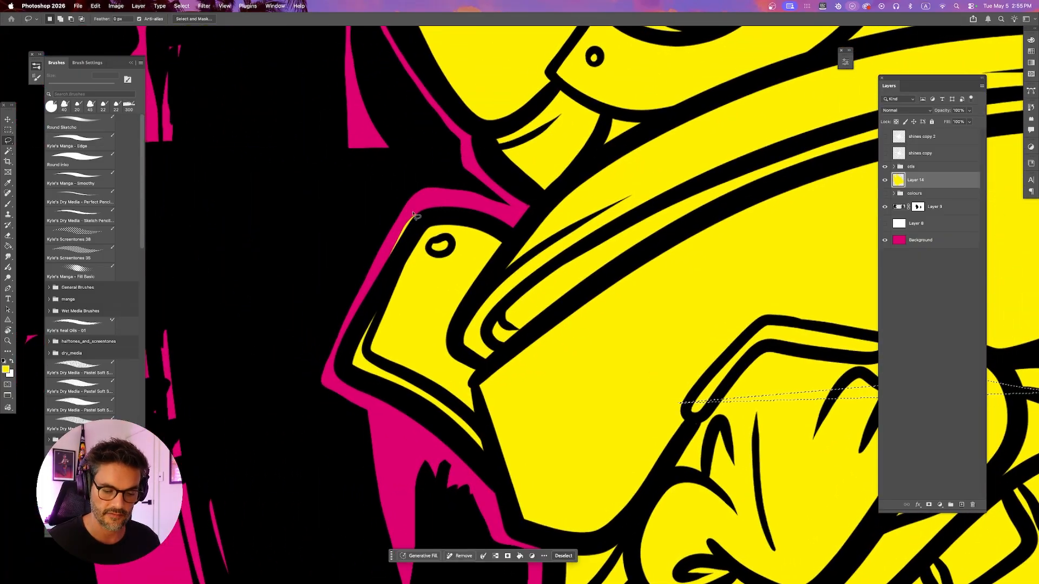
mouse_move(413, 214)
mouse_down()
mouse_move(367, 281)
mouse_move(395, 211)
mouse_up()
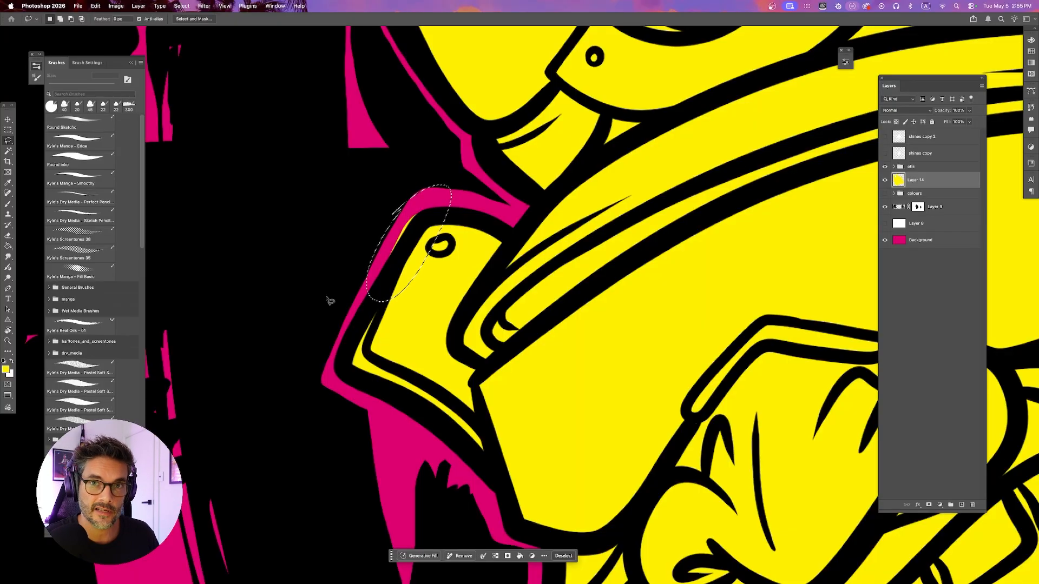
key(super+0)
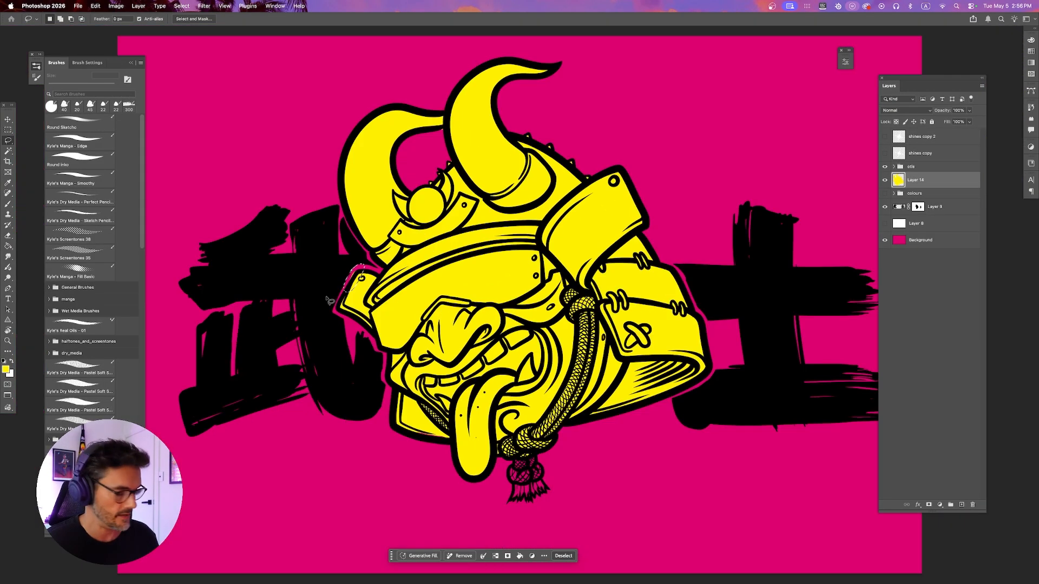
key(super+d)
Hide Layer 14, add a new layer, and brush a yellow border along the inside of the head's outline.
click(885, 180)
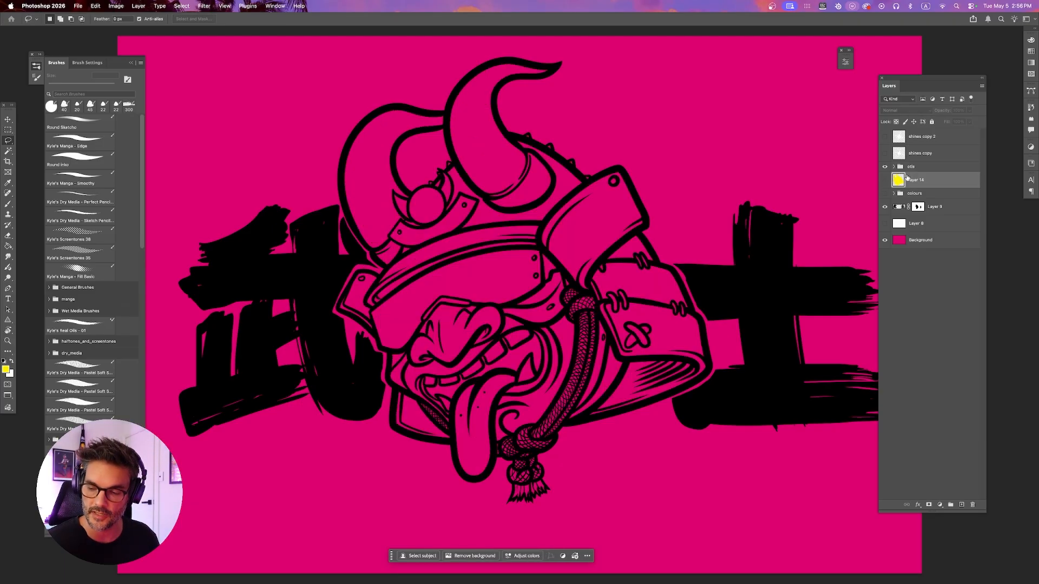
click(961, 504)
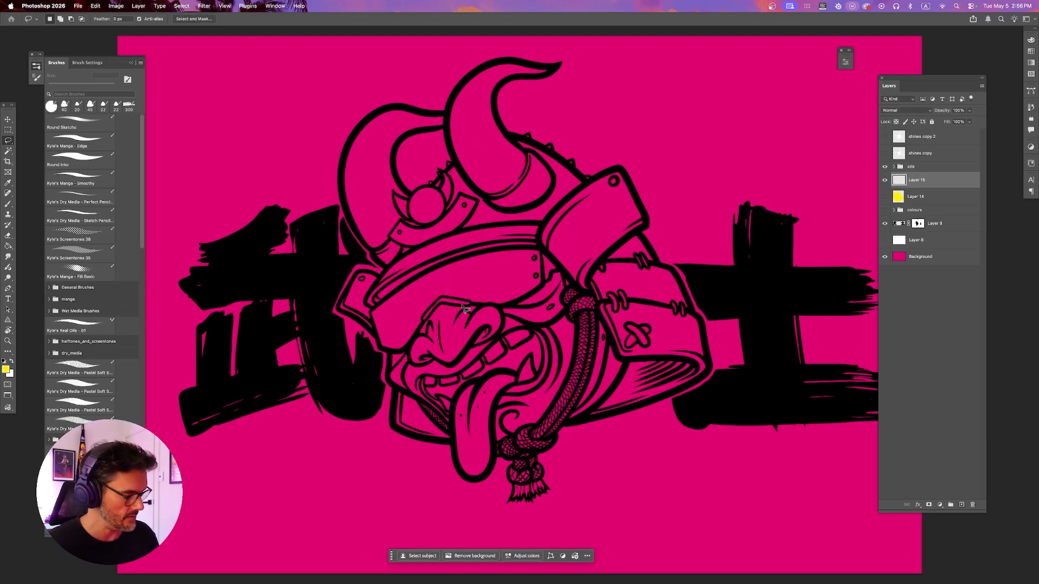
key(b)
mouse_move(380, 280)
mouse_down()
mouse_move(342, 306)
mouse_move(391, 345)
mouse_move(398, 416)
mouse_move(464, 437)
mouse_move(464, 465)
mouse_move(484, 471)
mouse_move(489, 444)
mouse_move(499, 453)
mouse_move(537, 439)
mouse_move(699, 366)
mouse_move(694, 321)
mouse_move(675, 284)
mouse_move(645, 261)
mouse_move(619, 176)
mouse_move(585, 185)
mouse_move(492, 129)
mouse_move(487, 100)
mouse_move(506, 77)
mouse_move(545, 66)
mouse_move(495, 66)
mouse_move(456, 135)
mouse_up()
mouse_move(552, 45)
mouse_down()
mouse_move(500, 107)
mouse_move(521, 52)
mouse_up()
key(super+z)
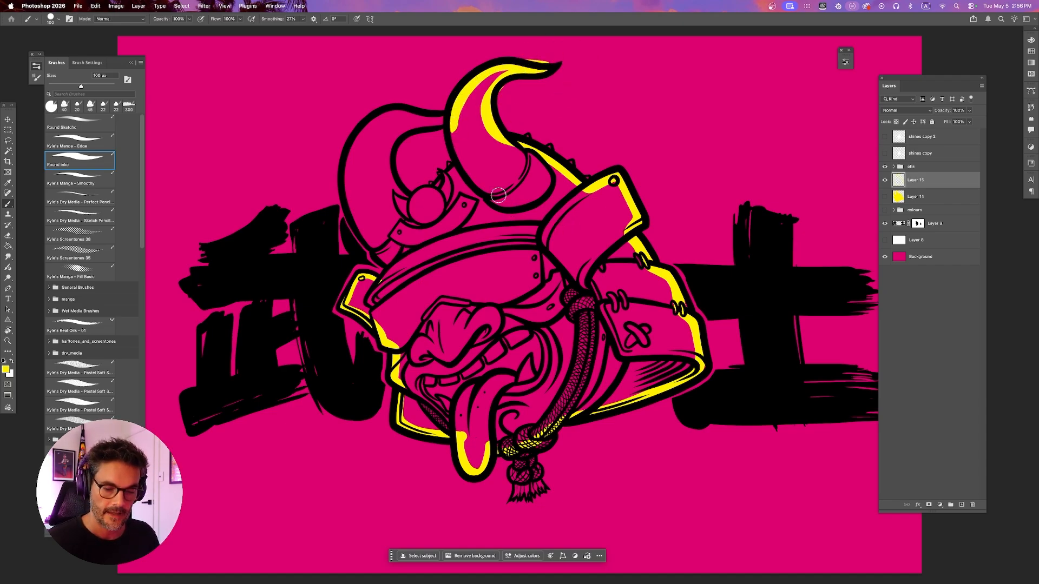
mouse_move(454, 111)
mouse_down()
mouse_move(456, 161)
mouse_move(424, 234)
mouse_move(382, 273)
mouse_up()
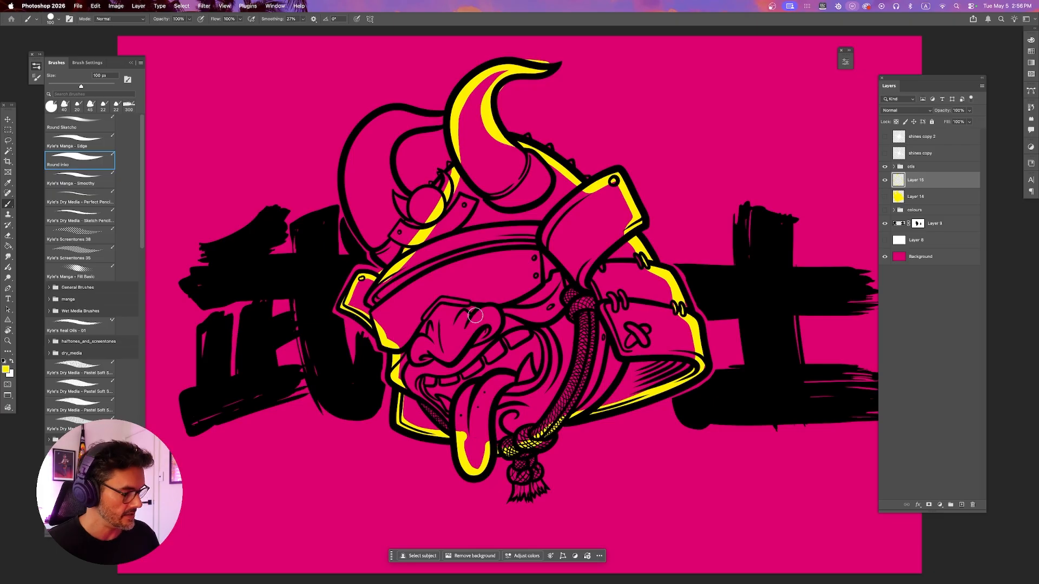
Fill the area enclosed by the brushed border with yellow using the Paint Bucket, and inspect the fill up close.
key(g)
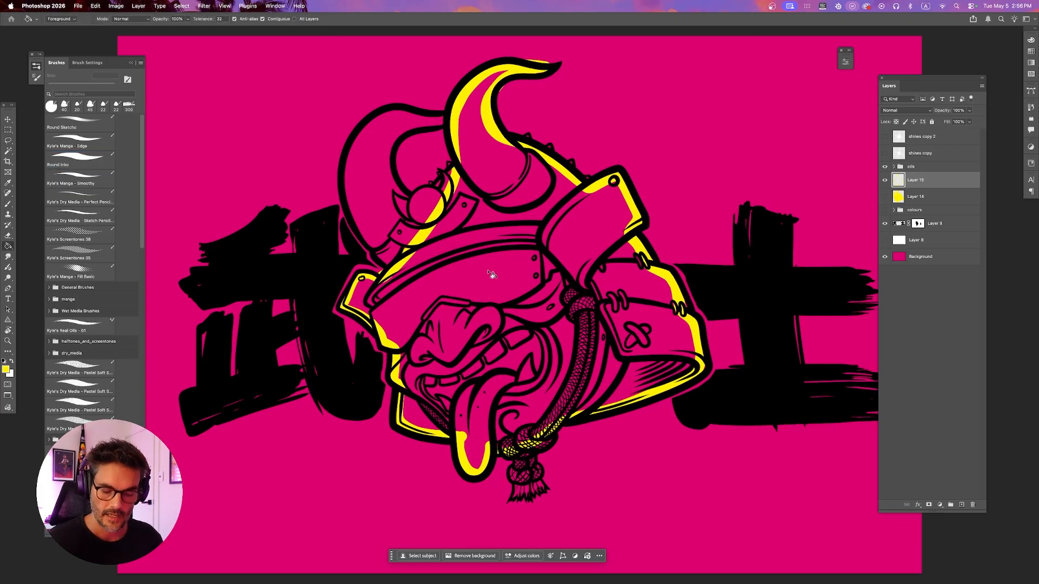
click(492, 275)
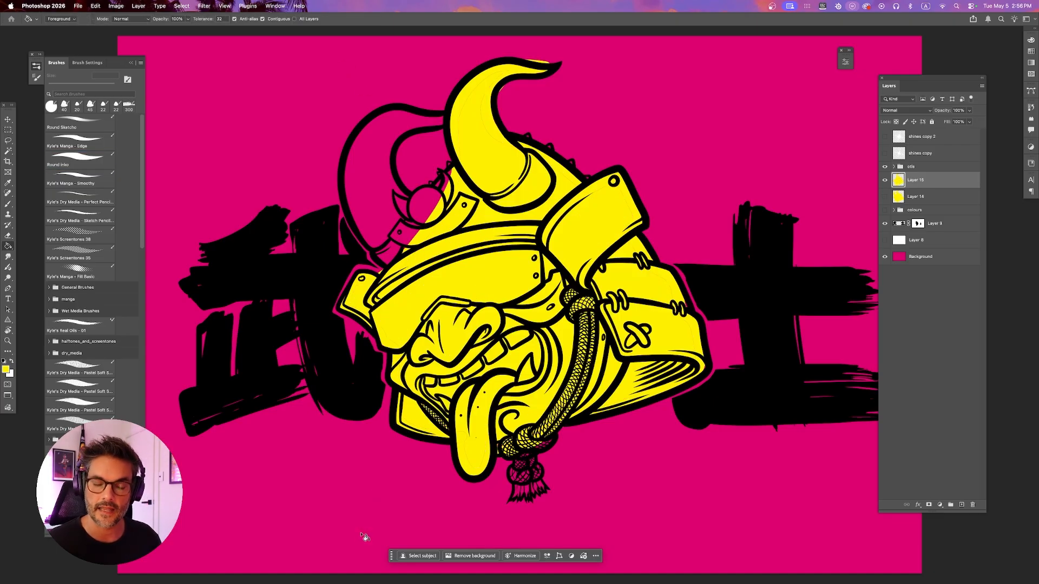
key(super+plus)
key(super+plus)
key(super+plus)
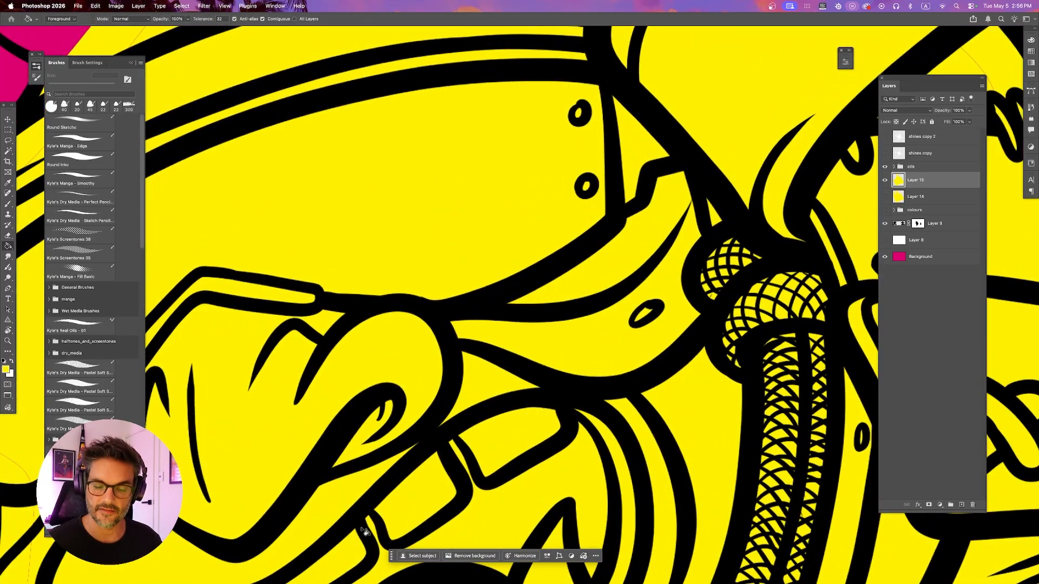
drag(288, 163, 608, 373)
key(super+plus)
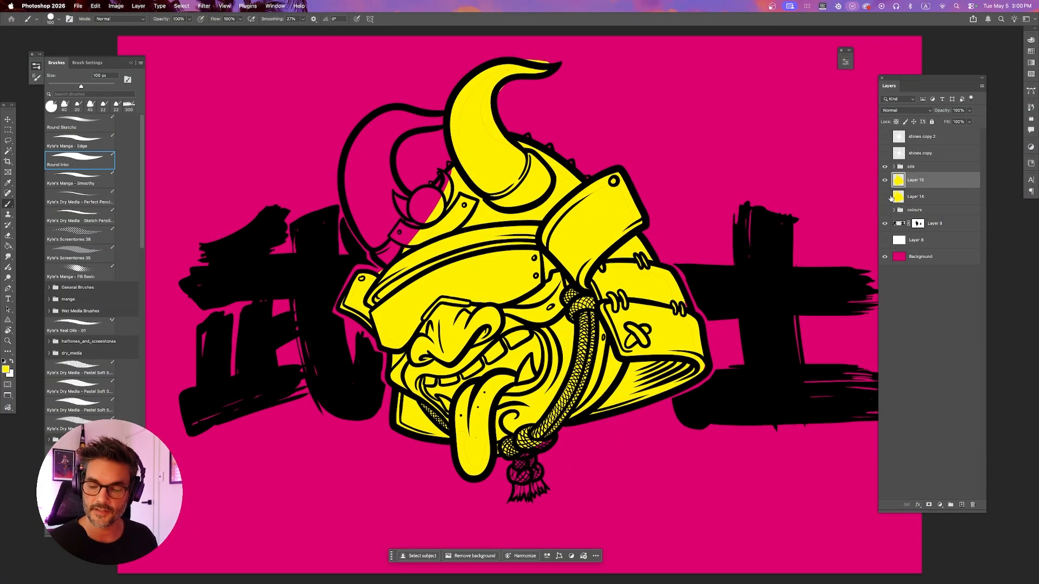
Delete the two yellow fill layers and add a new empty layer above the colours group.
key(BackSpace)
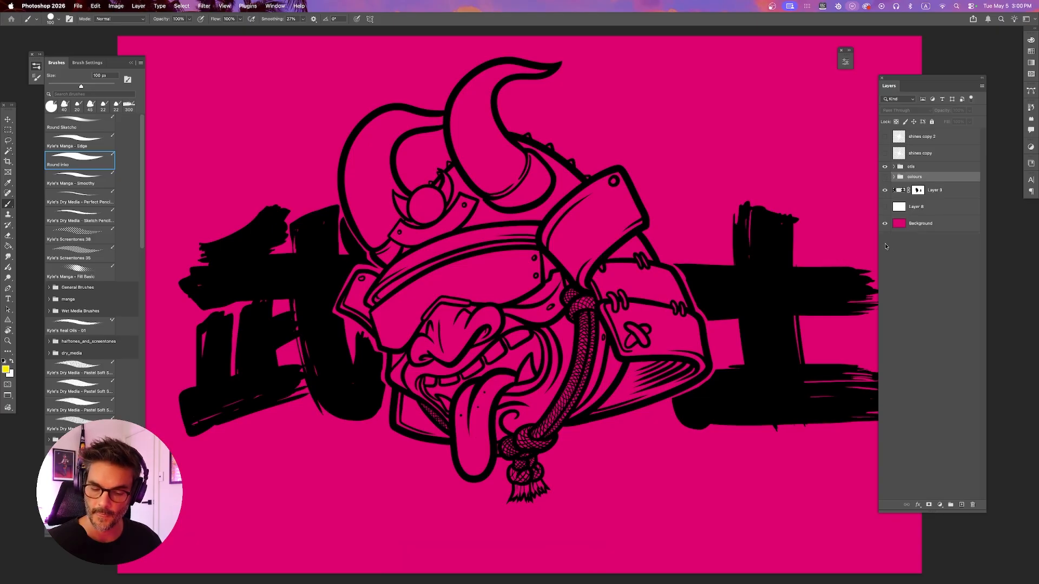
click(961, 505)
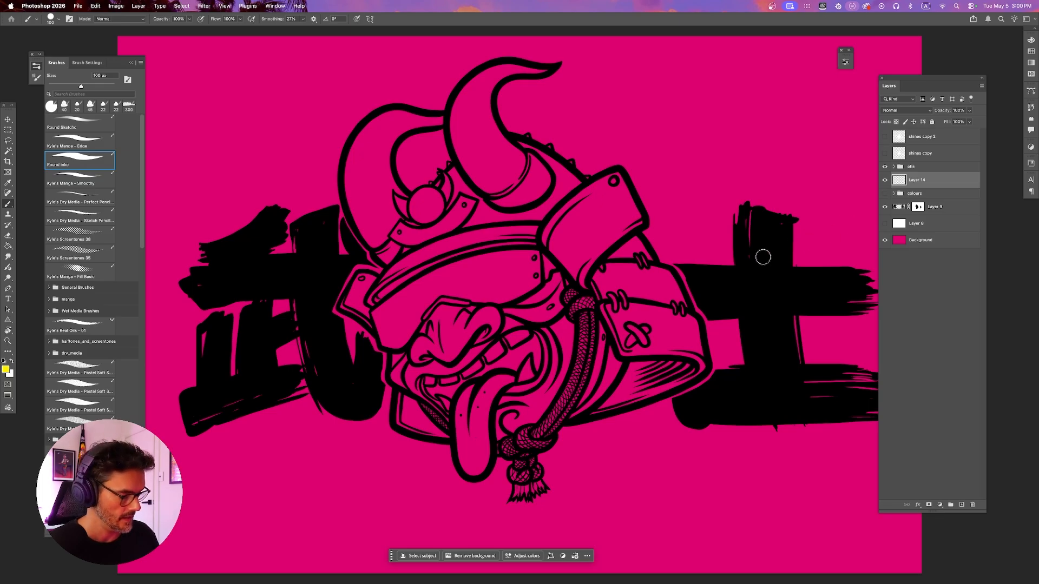
Using the Paint Bucket with All Layers enabled, fill the large side flap, visor, helmet band, helmet dome and front horn with yellow.
click(10, 246)
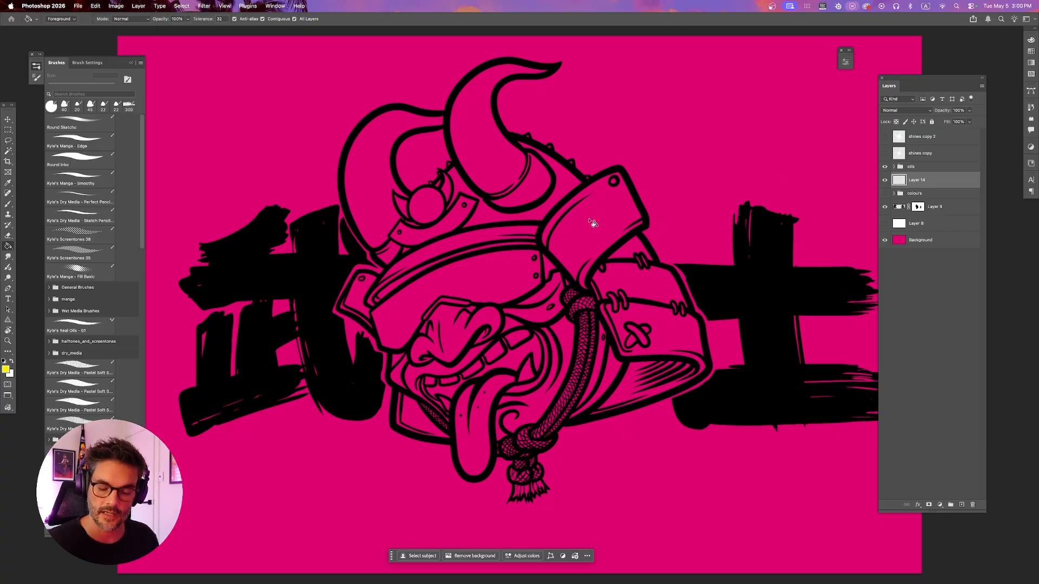
click(595, 232)
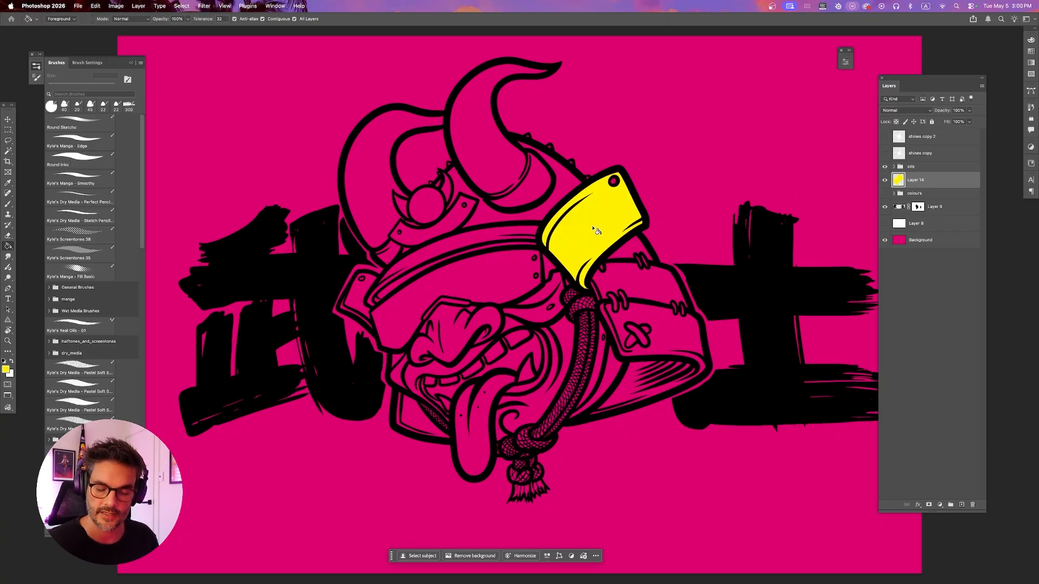
click(519, 273)
click(475, 237)
click(485, 217)
click(533, 199)
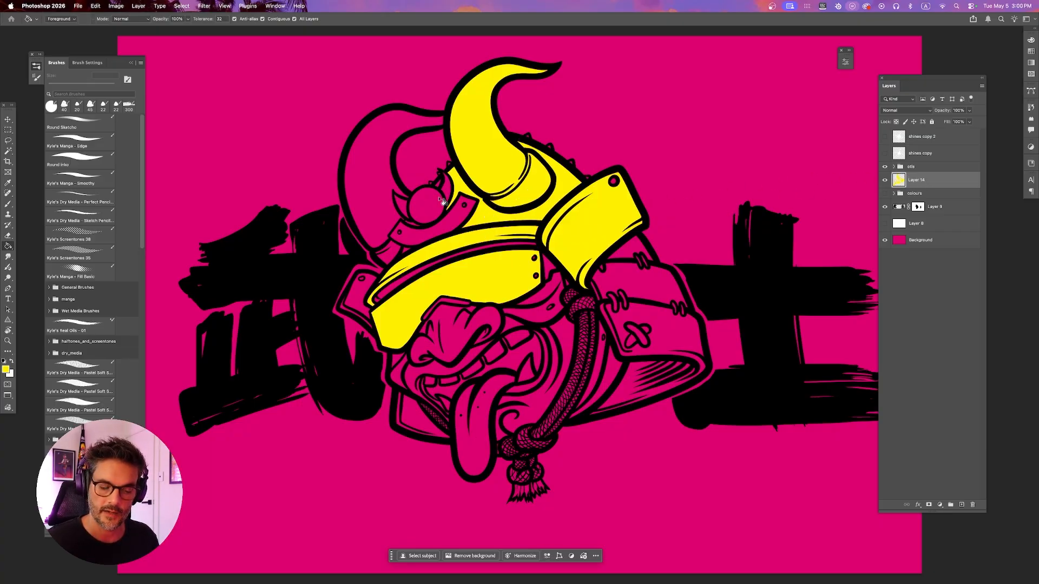
Fill the back horn, small side flap and nose with yellow, and check the fills by toggling the line art group's visibility.
click(377, 200)
click(365, 295)
click(456, 342)
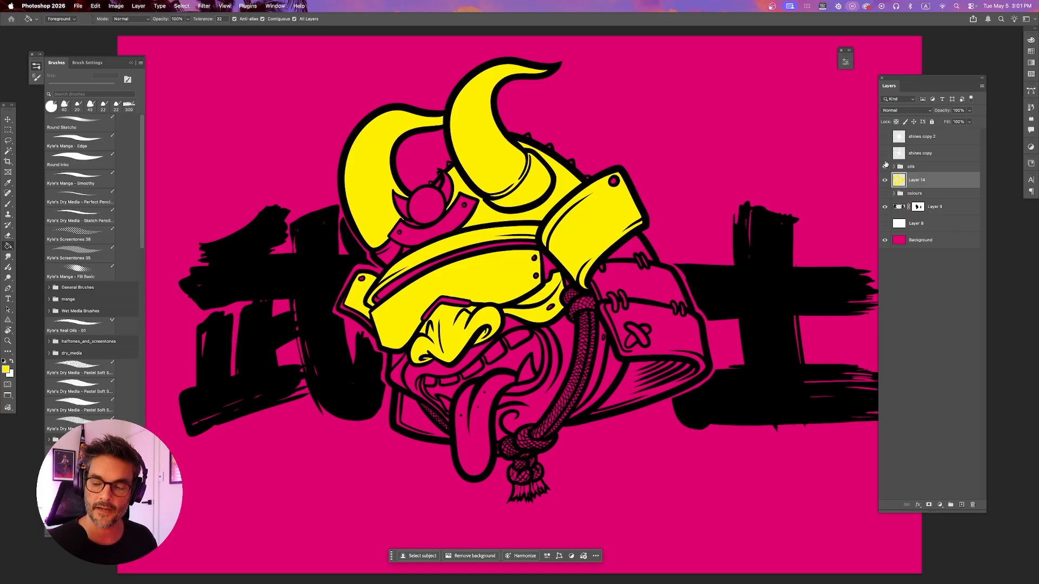
click(885, 167)
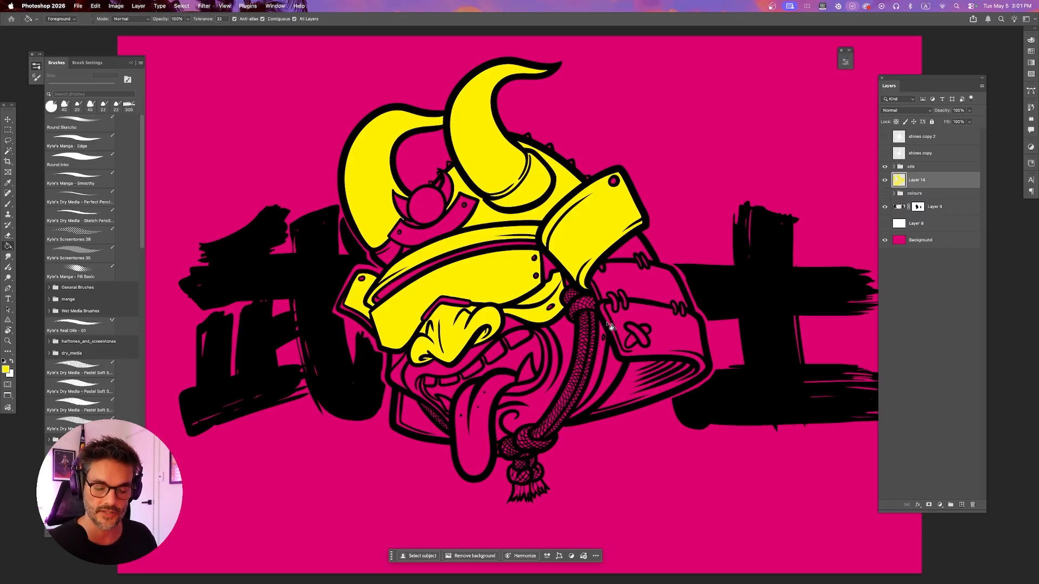
Fill the small triangular gap above the rope knot with yellow at the current tolerance of 32.
key(super+equal)
key(super+equal)
key(super+equal)
key(super+equal)
key(super+equal)
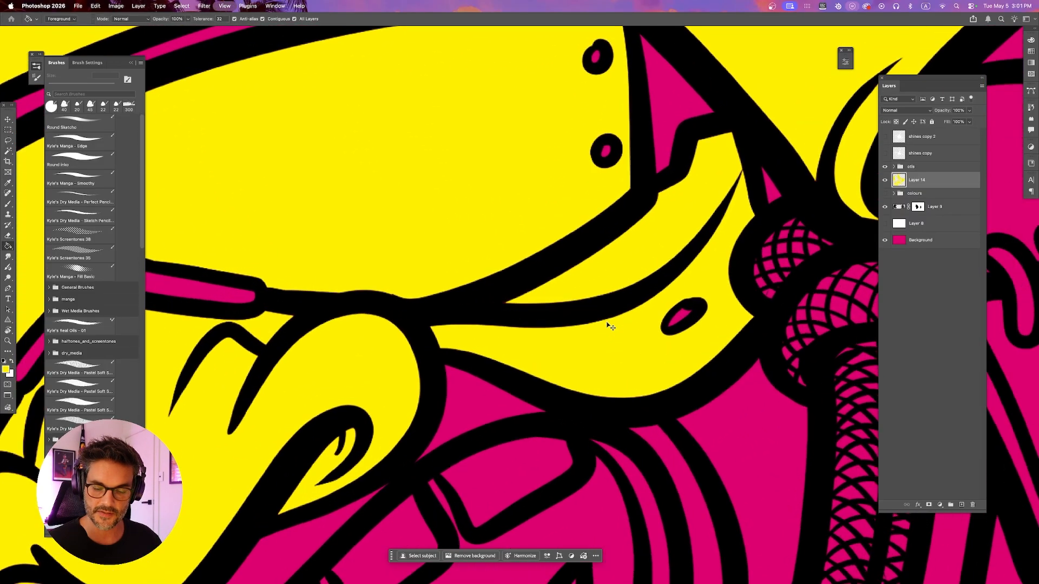
scroll(732, 299, right, 8)
scroll(733, 299, up, 4)
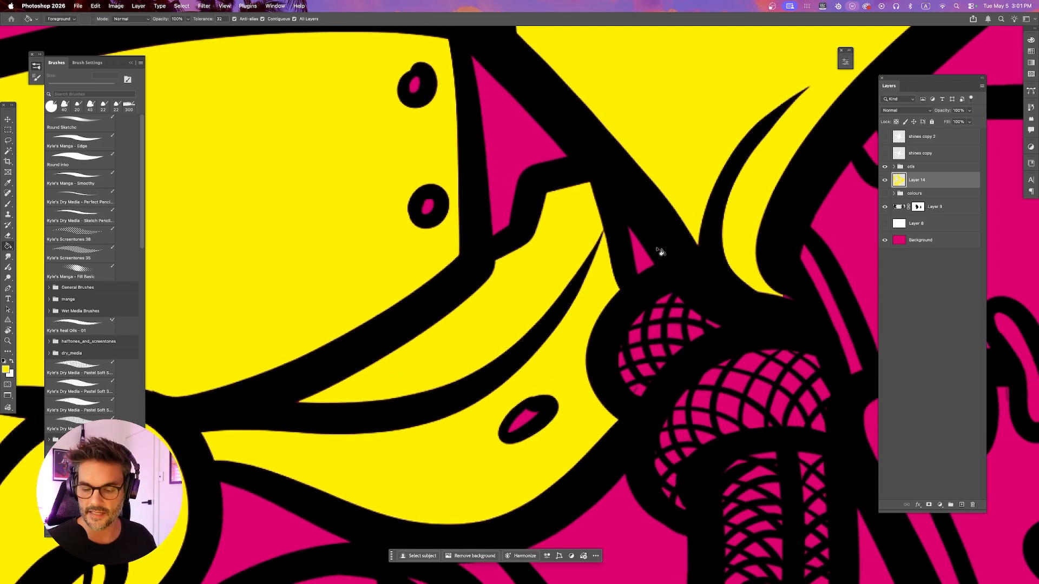
key(super+equal)
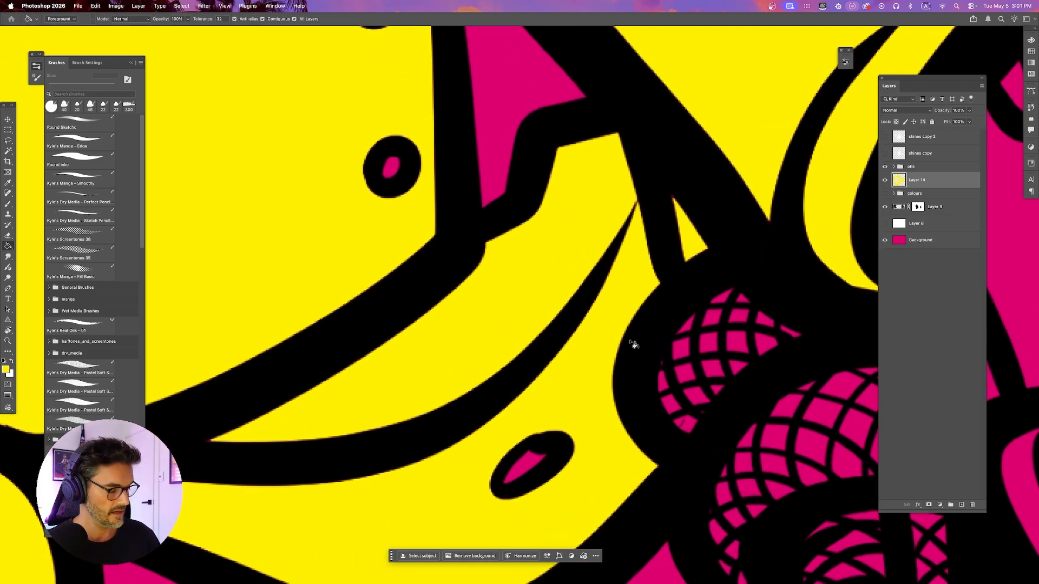
Examine the edge pixels between the yellow fill and line art at the triangular gap, and undo that gap's fill.
key(super+equal)
key(super+equal)
key(super+equal)
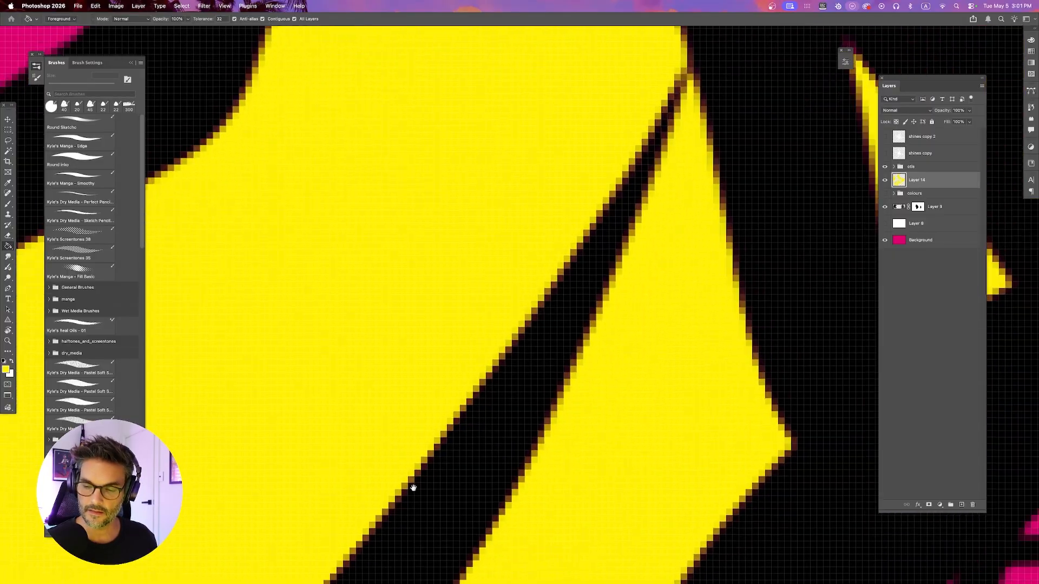
drag(858, 179, 543, 380)
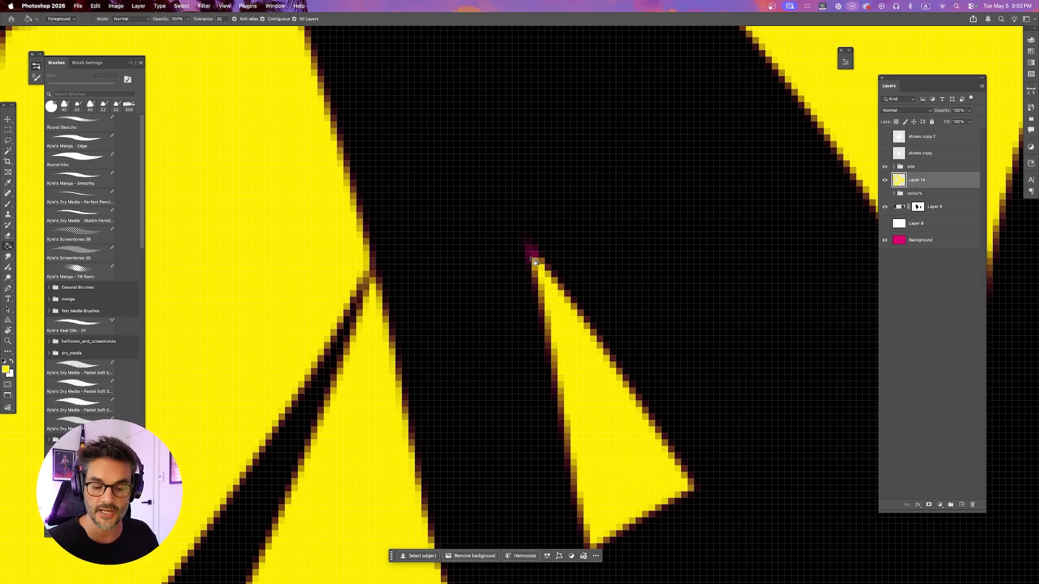
click(566, 304)
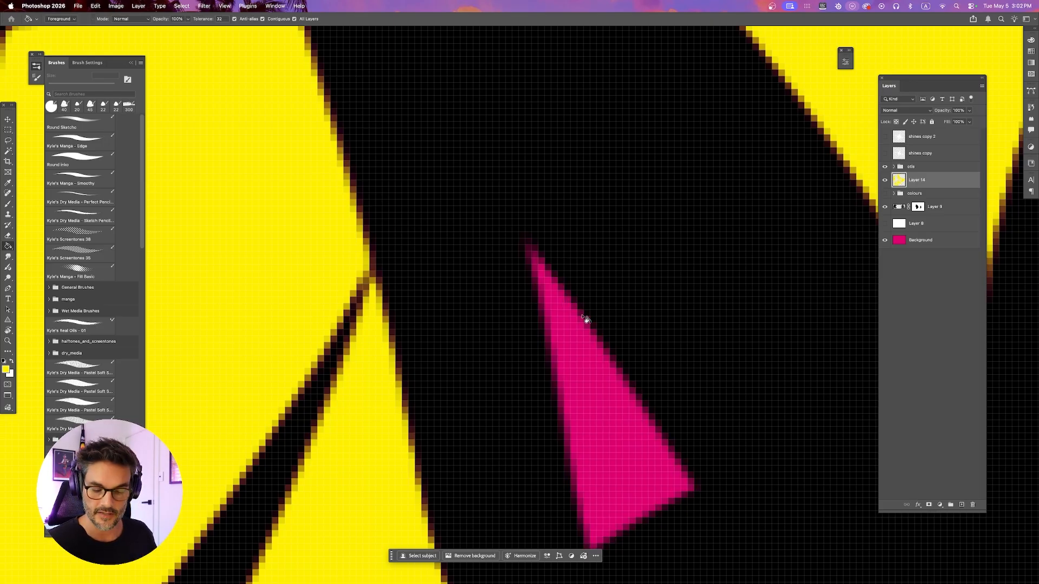
Raise the Paint Bucket's tolerance and refill the small triangular gap above the rope knot with yellow.
click(224, 19)
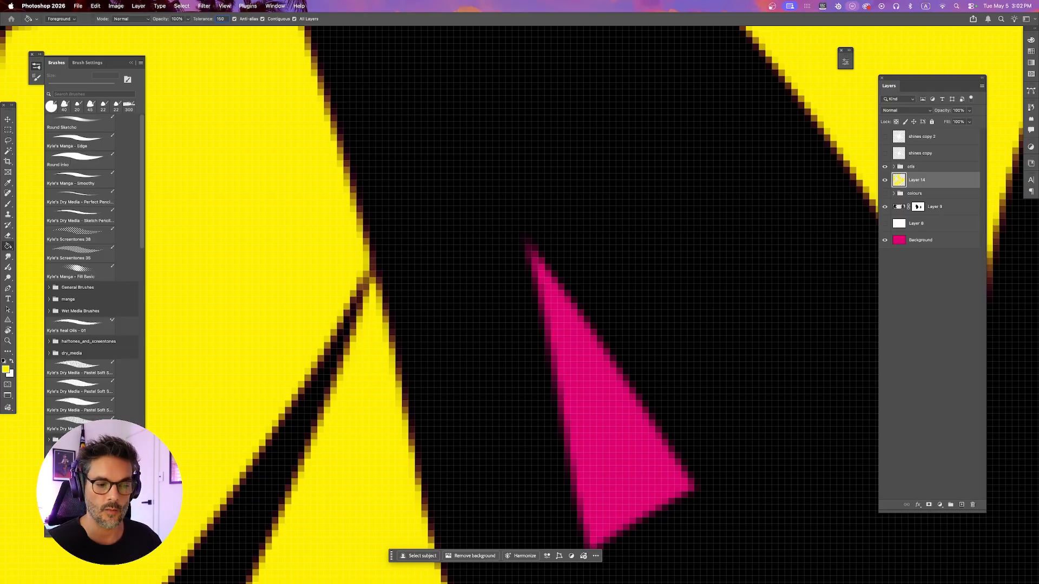
click(602, 415)
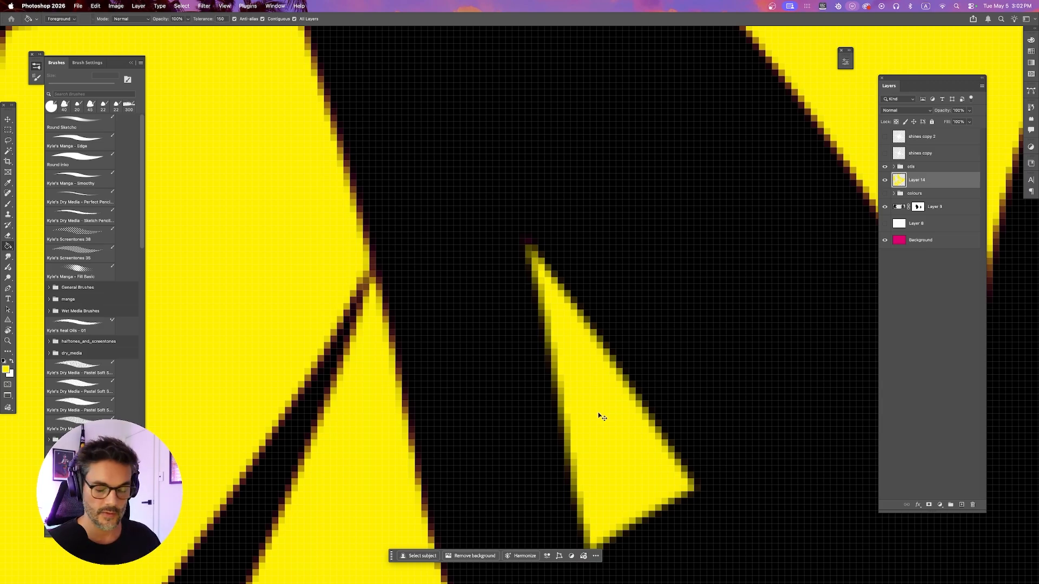
Fill the stitched neck guard panels and their underside with yellow.
scroll(601, 417, down, 15)
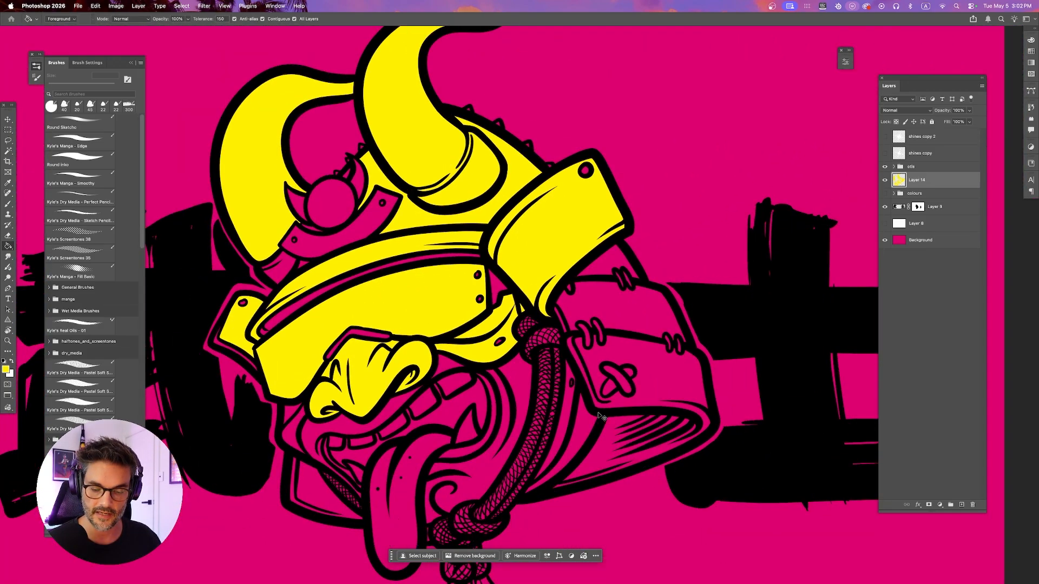
click(631, 315)
click(644, 350)
click(612, 273)
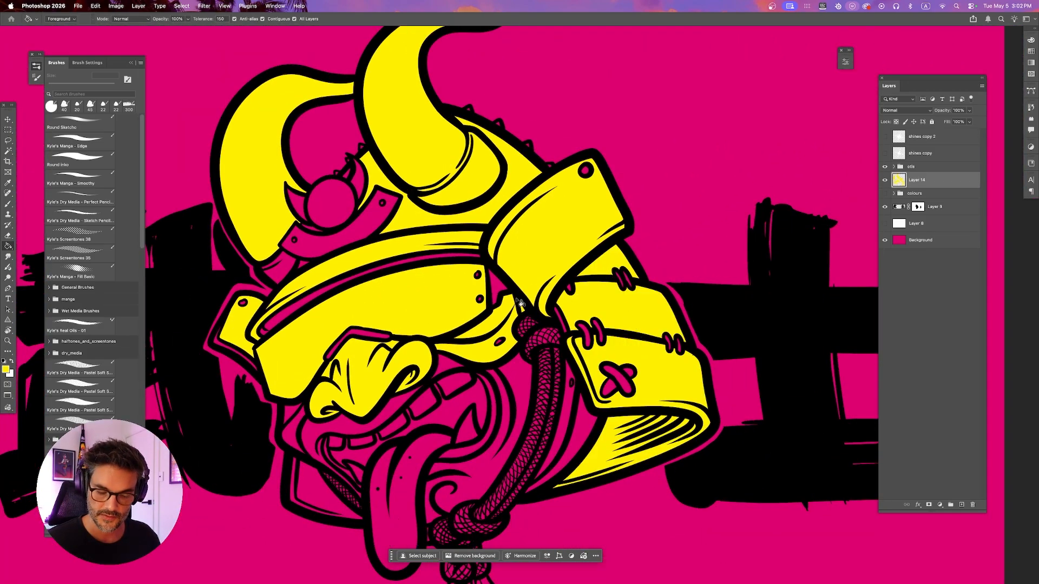
Fill the gap beside the visor, the cheek, the tongue, the remaining face and jaw areas, and the helmet crest with yellow.
click(500, 289)
click(511, 372)
click(405, 512)
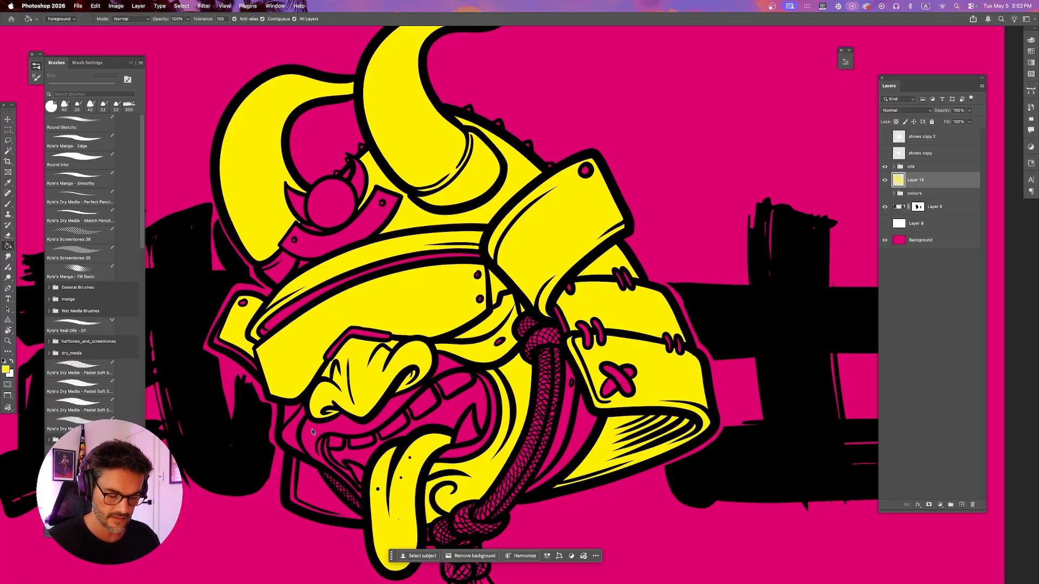
click(313, 492)
click(294, 445)
click(293, 439)
click(290, 416)
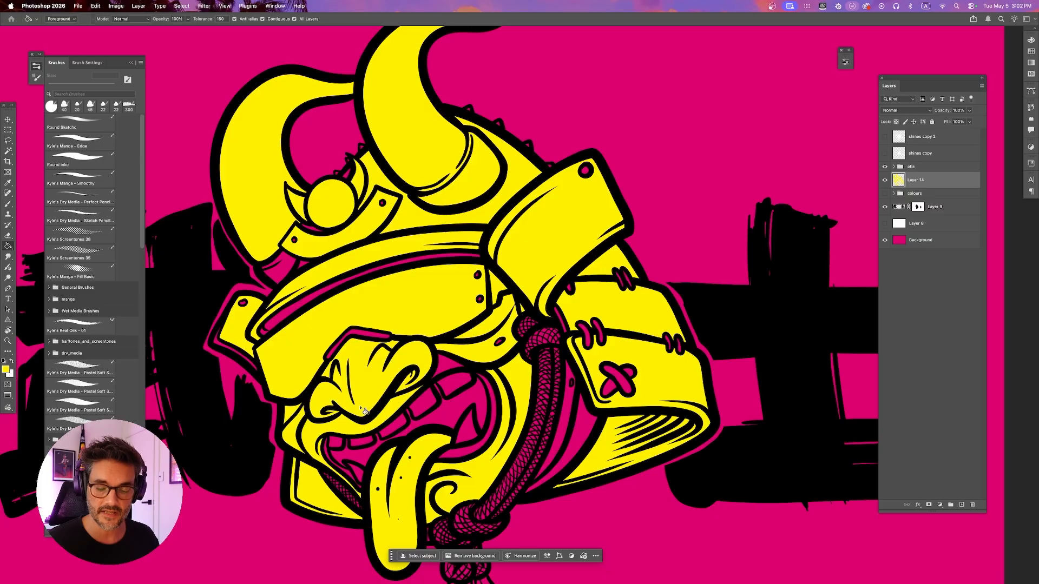
Add a new layer above the yellow fill layer and set the foreground colour to a vivid blue-violet.
click(962, 504)
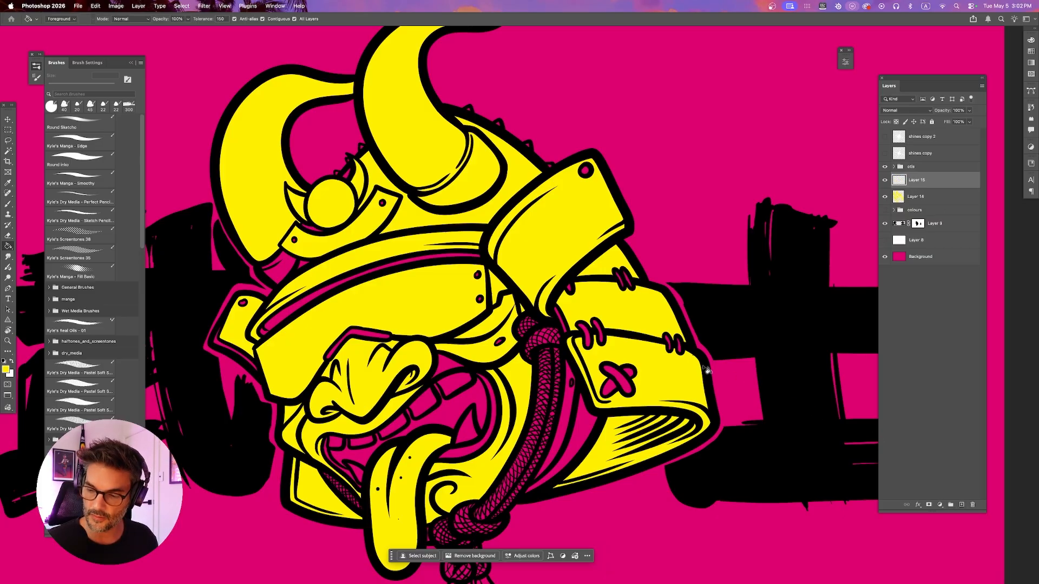
click(6, 370)
drag(836, 145, 836, 138)
key(Return)
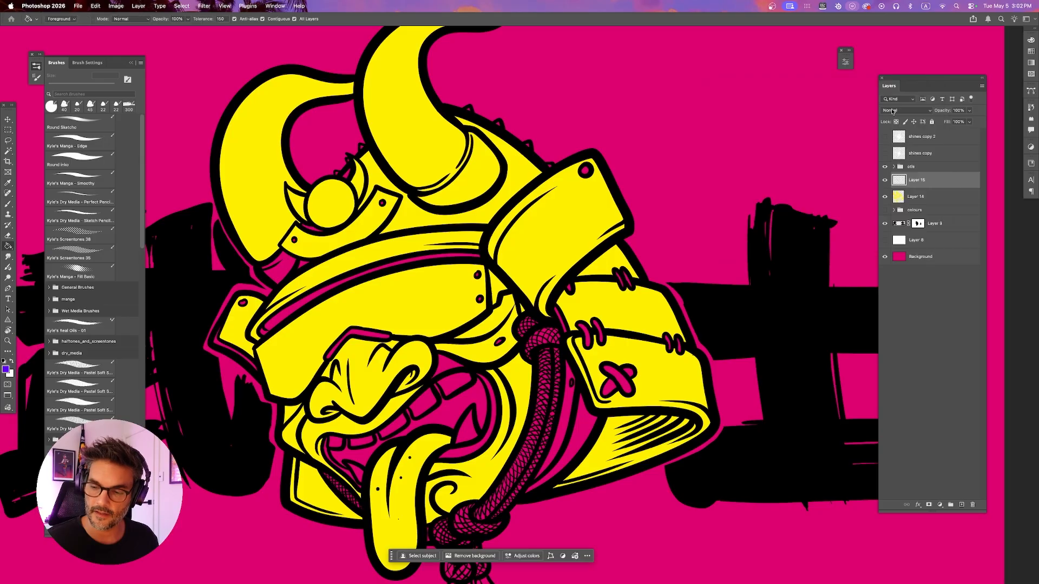
Fill the helmet's folded side flap and the stitched neck guard panels with blue-violet using the Paint Bucket.
key(g)
click(550, 244)
click(621, 272)
click(609, 312)
click(656, 364)
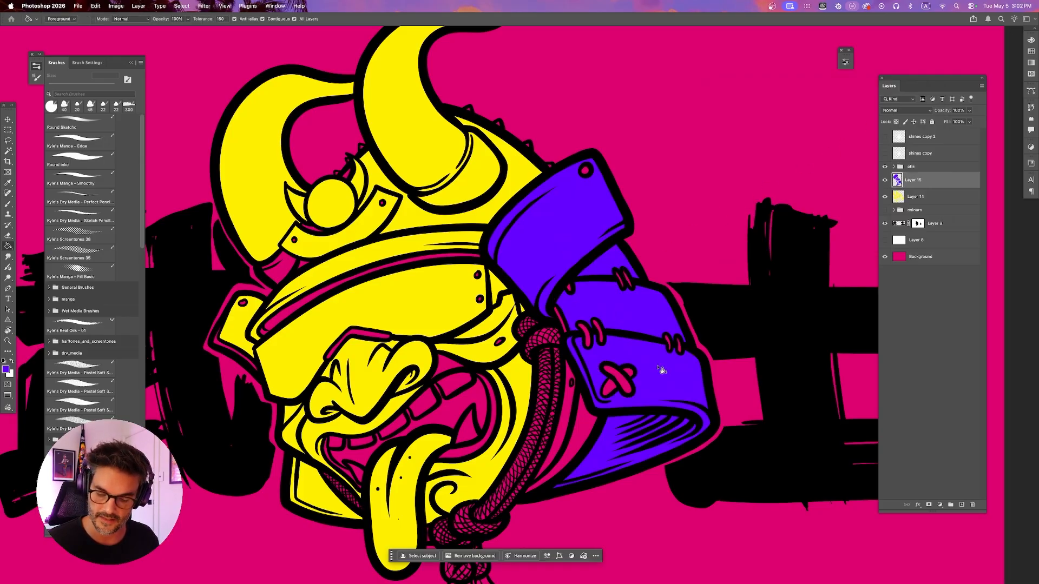
Fill both horns, the helmet dome and the curved brim band above the visor with blue-violet.
click(514, 181)
click(486, 184)
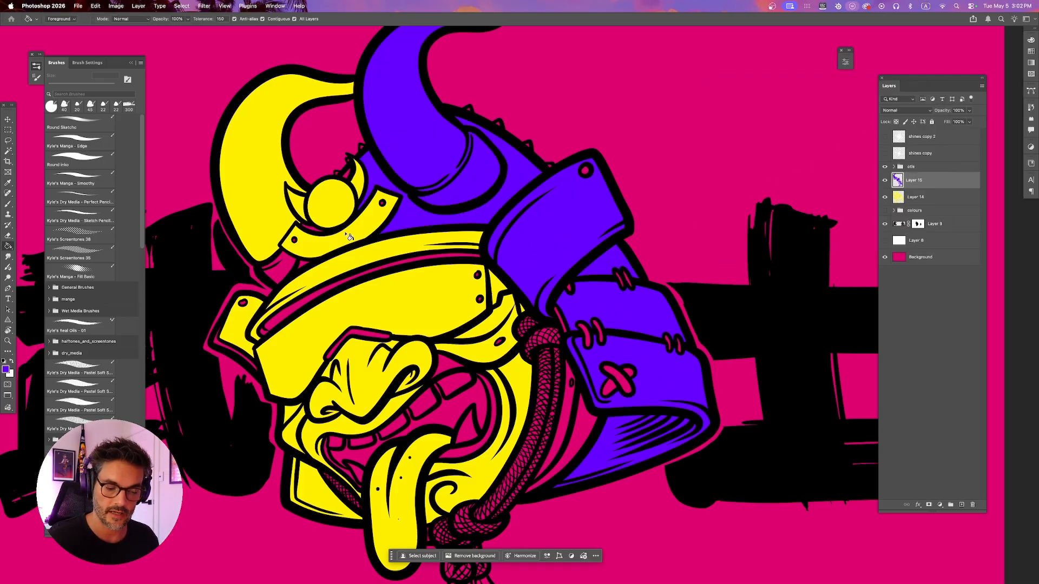
click(279, 223)
click(276, 266)
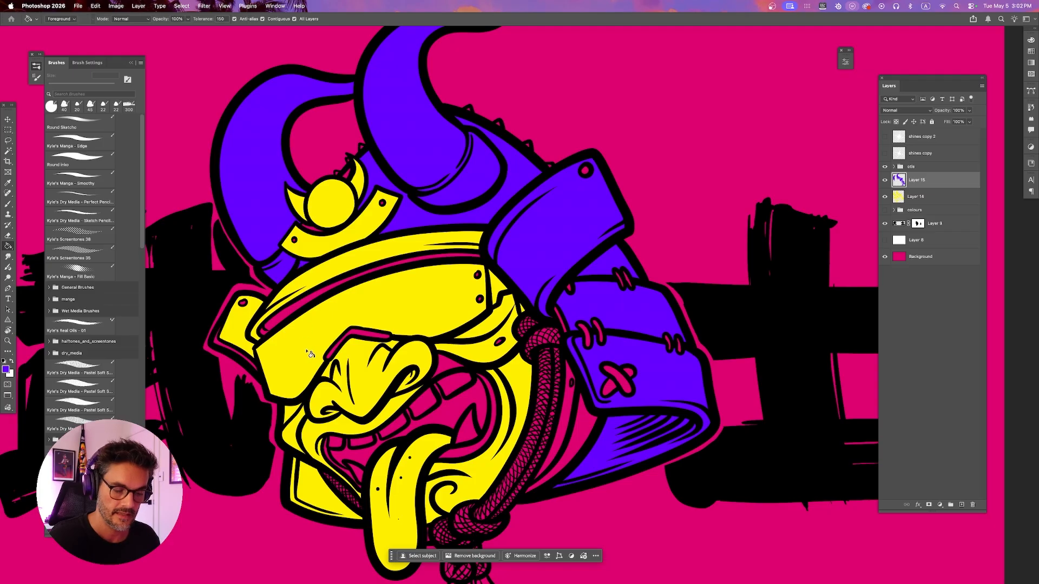
click(389, 263)
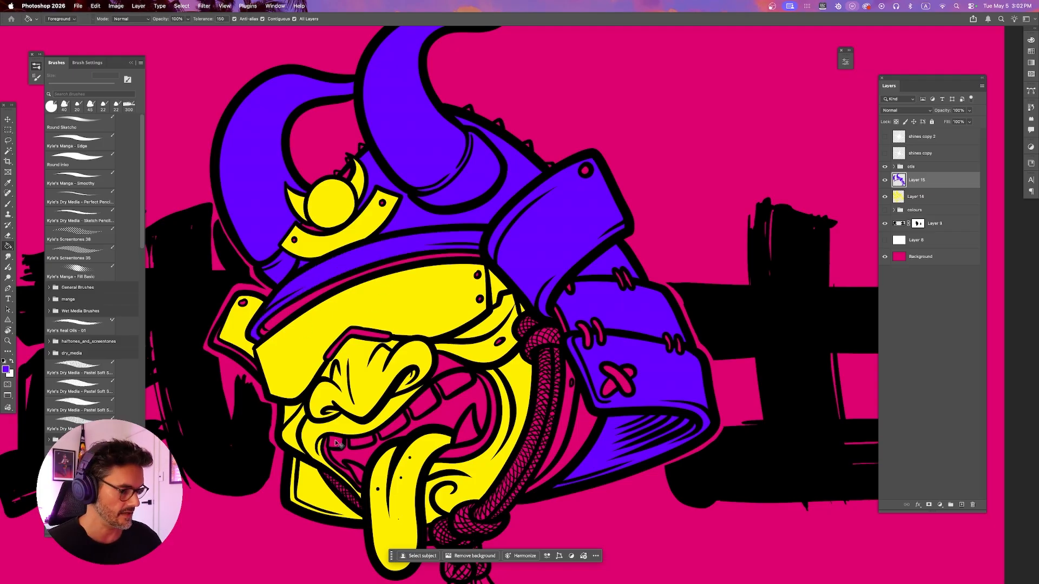
Fit the whole artwork in view and hide the line art group to inspect the flat colours alone.
key(super+0)
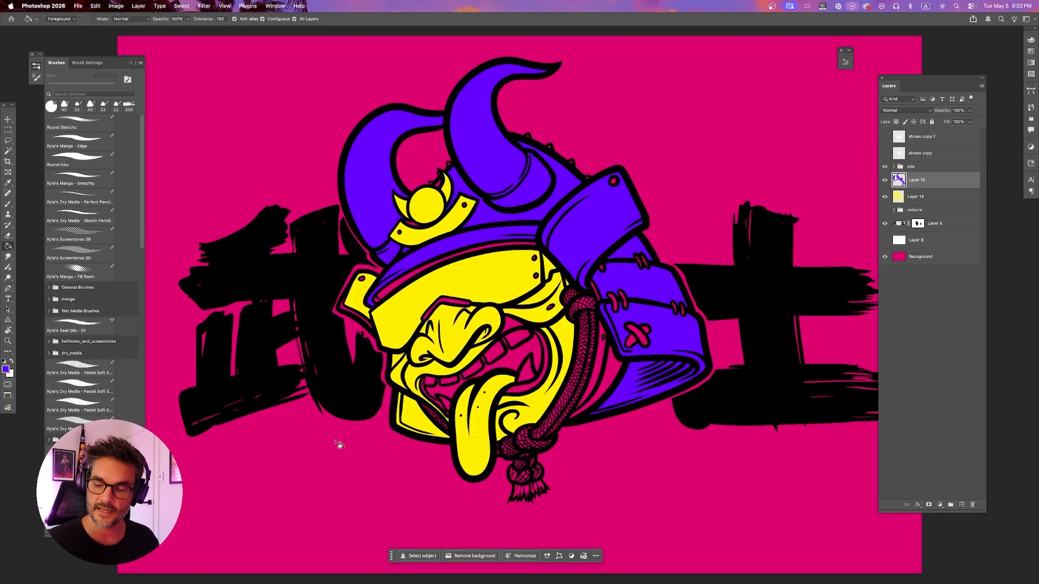
click(884, 167)
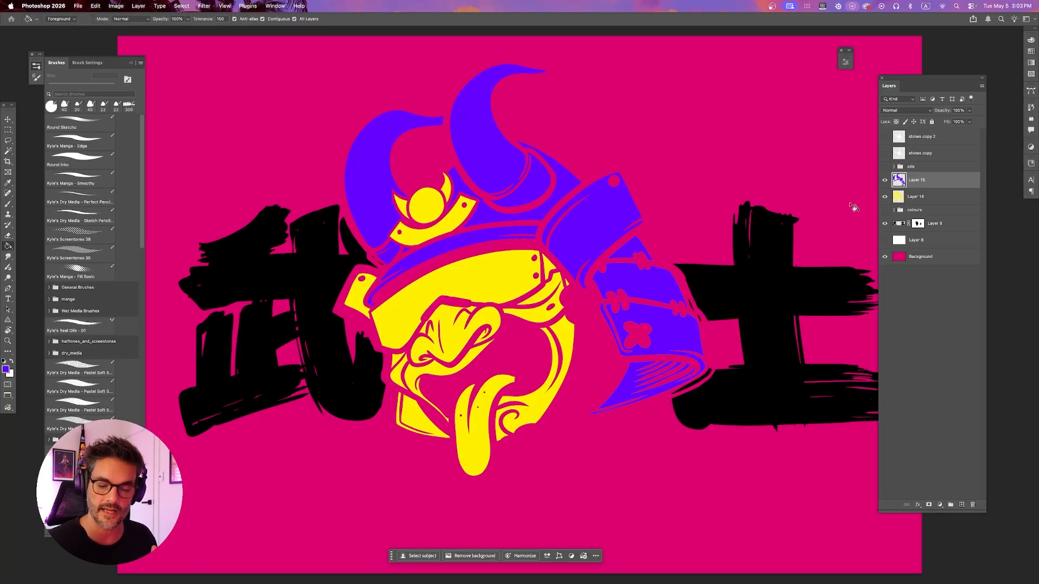